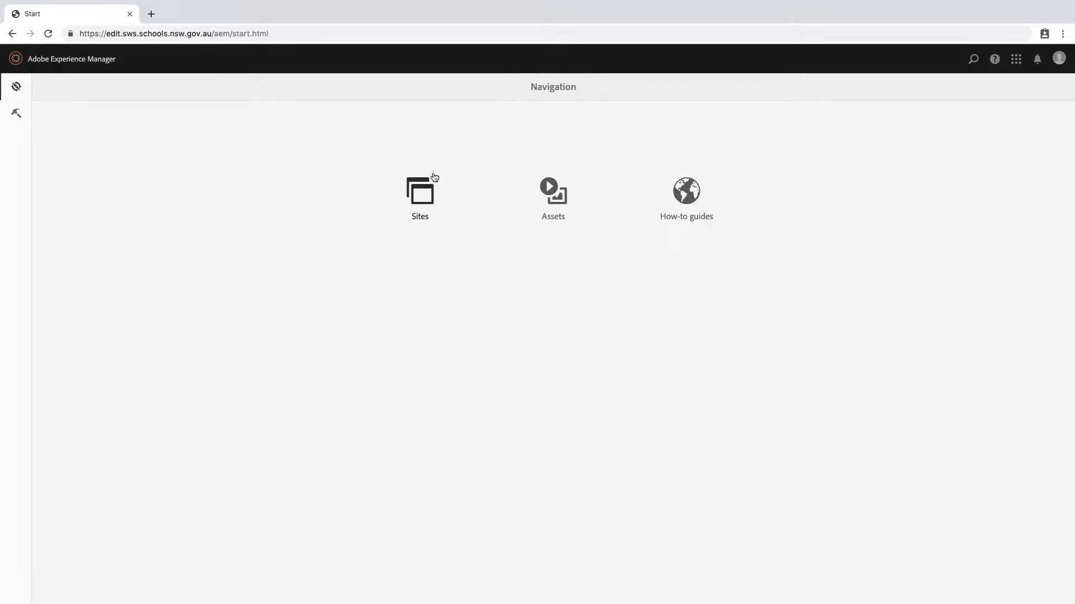
# - Create a newsletter titled "Term 2 Week 3" in the Fern Tree Public School site and open its page
pyautogui.click(428, 201)
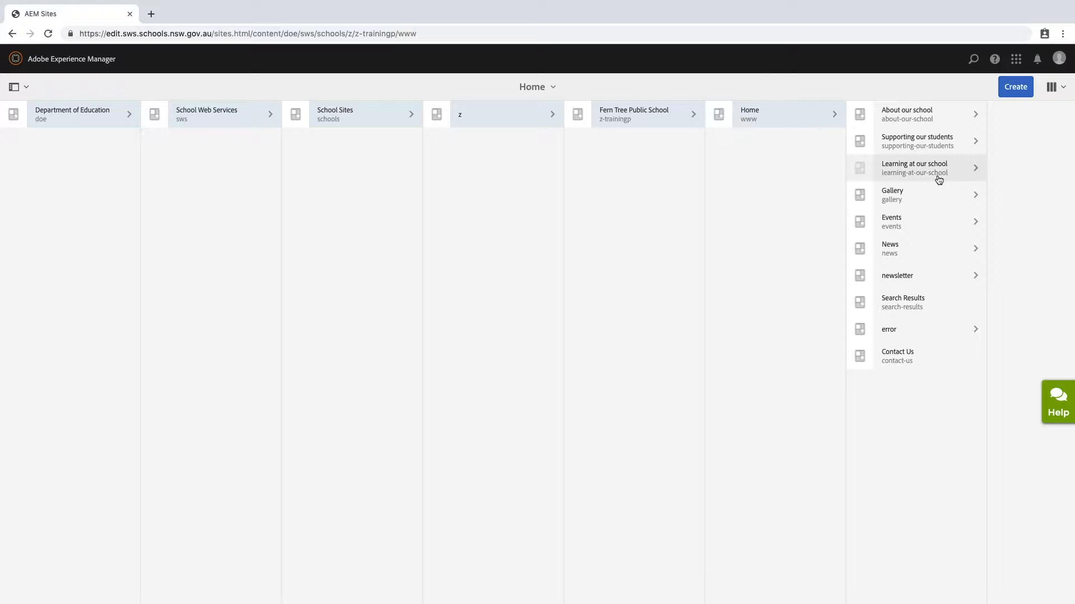
pyautogui.click(1021, 91)
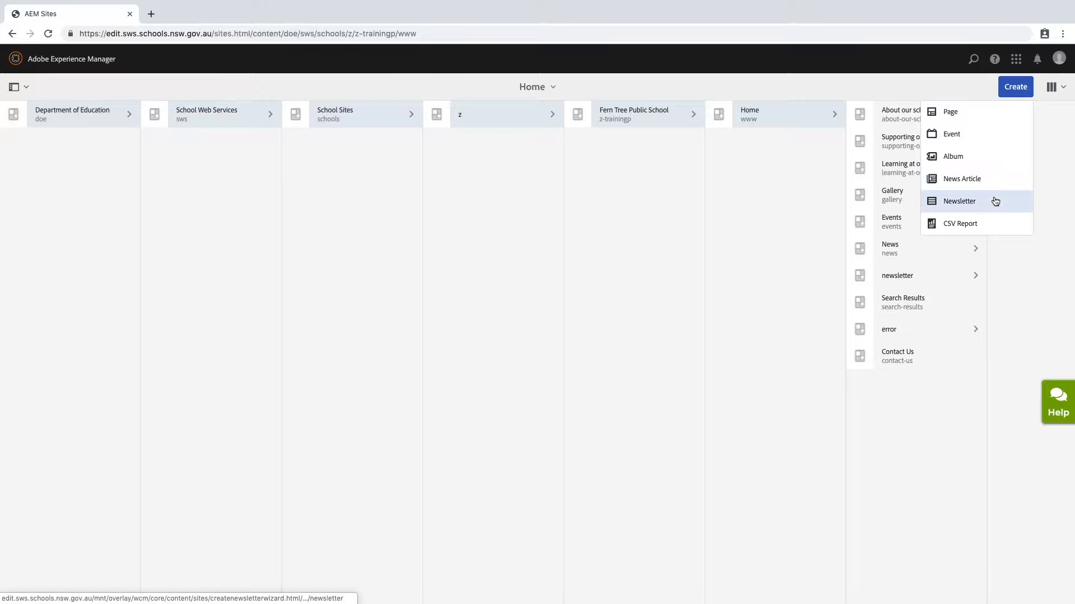
pyautogui.click(978, 201)
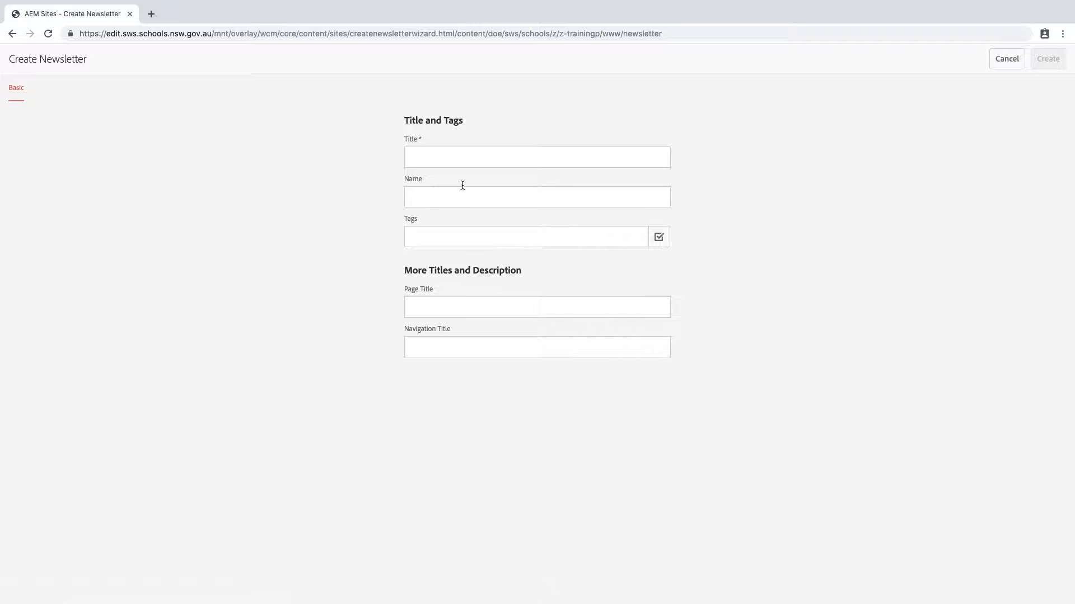
pyautogui.click(433, 161)
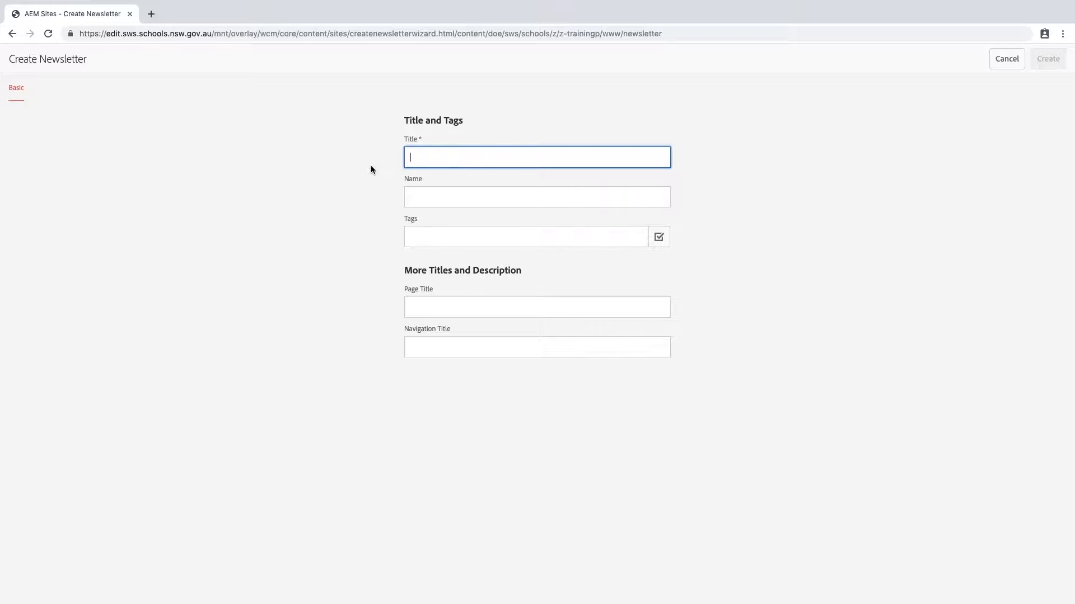
pyautogui.write('Te')
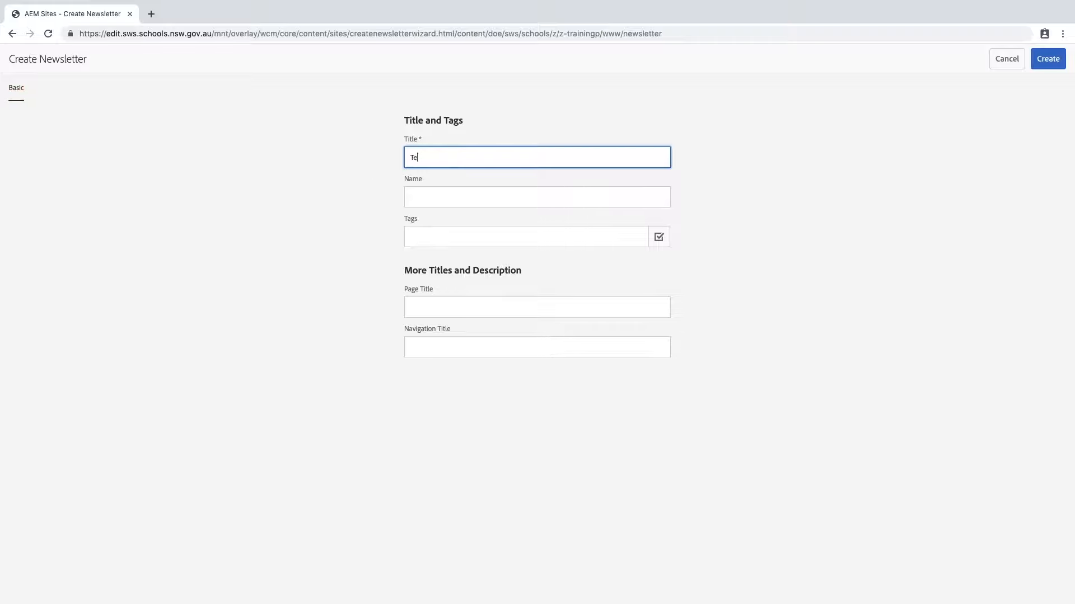
pyautogui.write('rm 2 Week 3')
pyautogui.click(1047, 59)
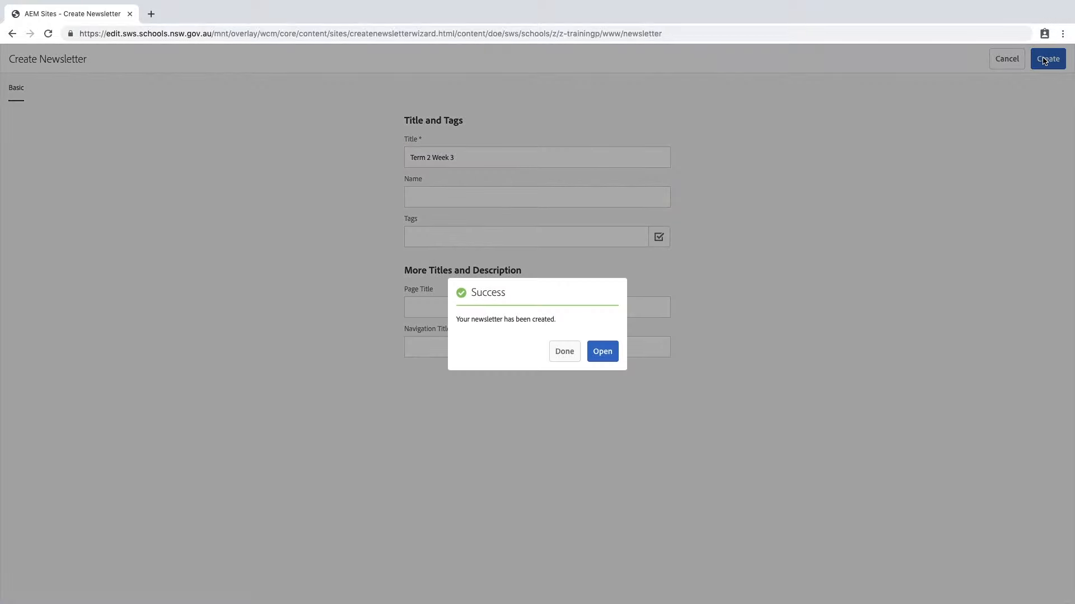
pyautogui.click(607, 353)
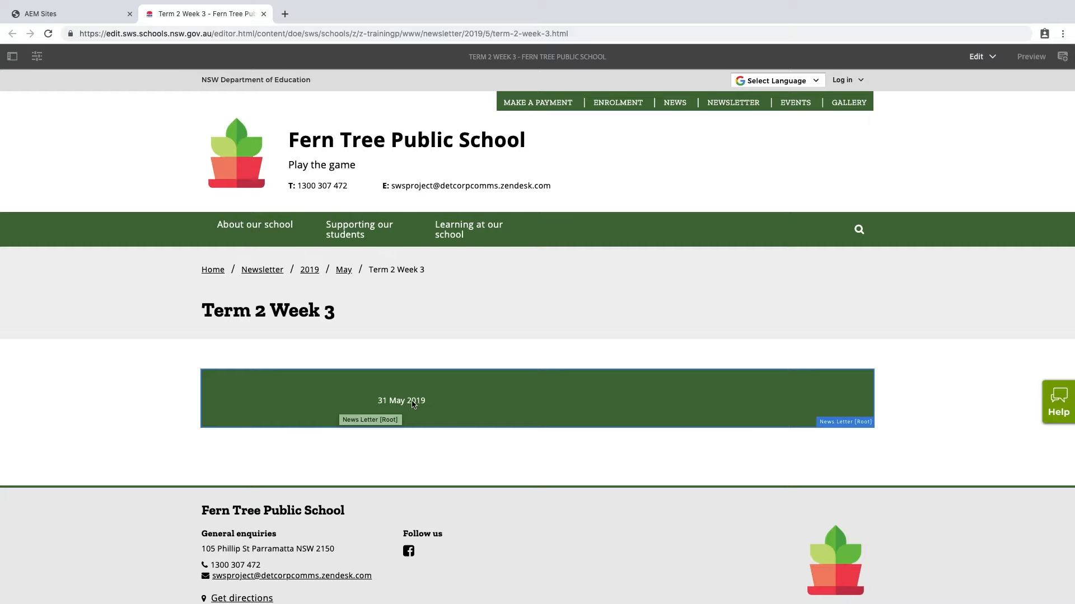
# - Open the settings of the page's newsletter component and check its date calendar for June 2019
pyautogui.click(249, 401)
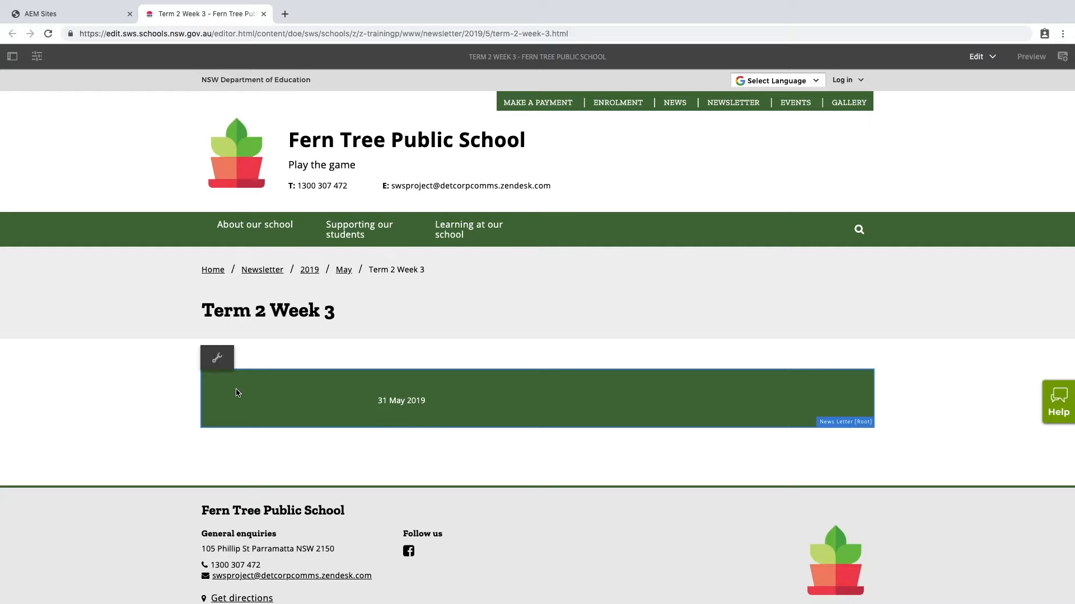
pyautogui.click(219, 358)
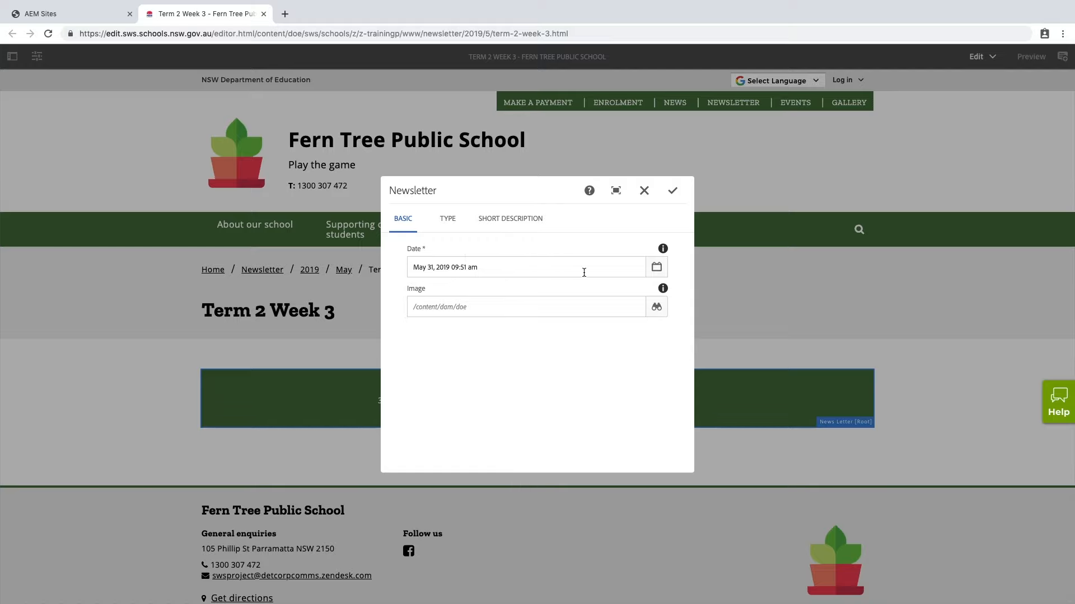
pyautogui.click(657, 269)
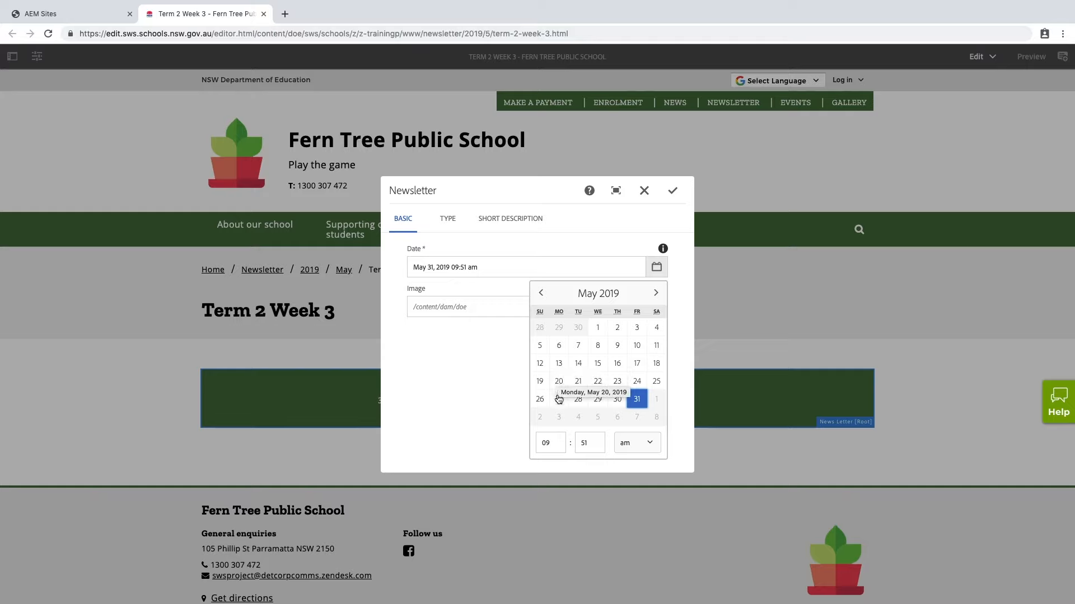
pyautogui.click(656, 292)
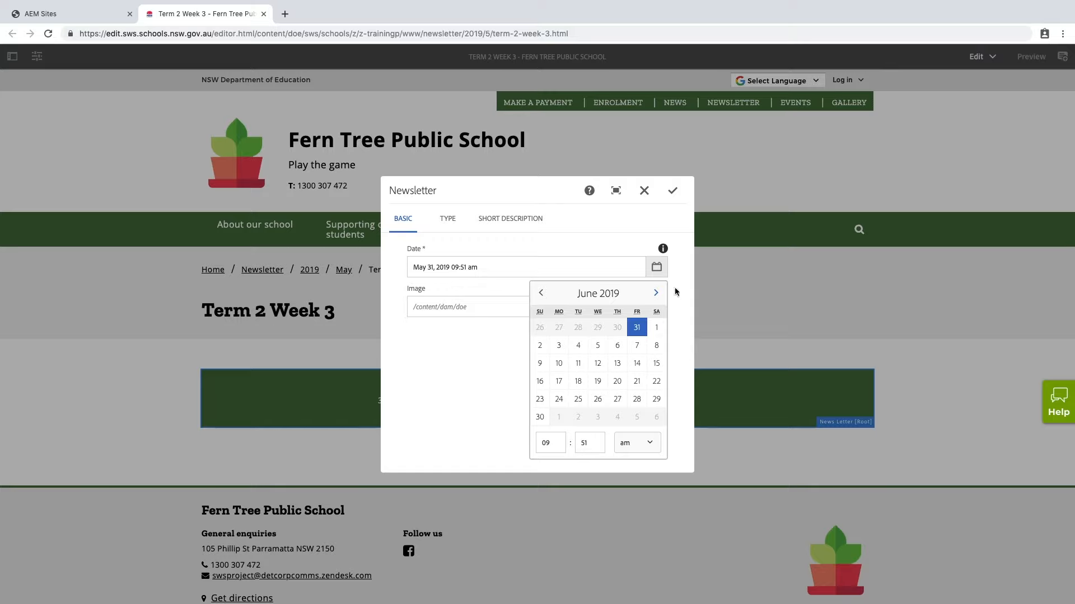
pyautogui.click(659, 271)
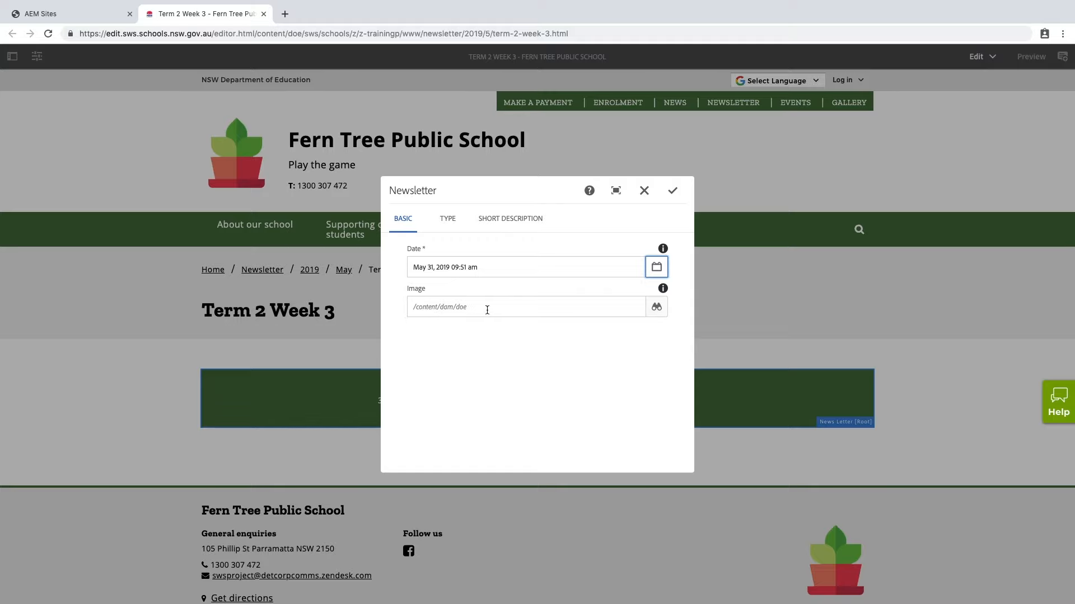
# - Use the File newsletter type with upload from computer, and attach Term_Two_Week_Three.pdf to the newsletter
pyautogui.click(450, 223)
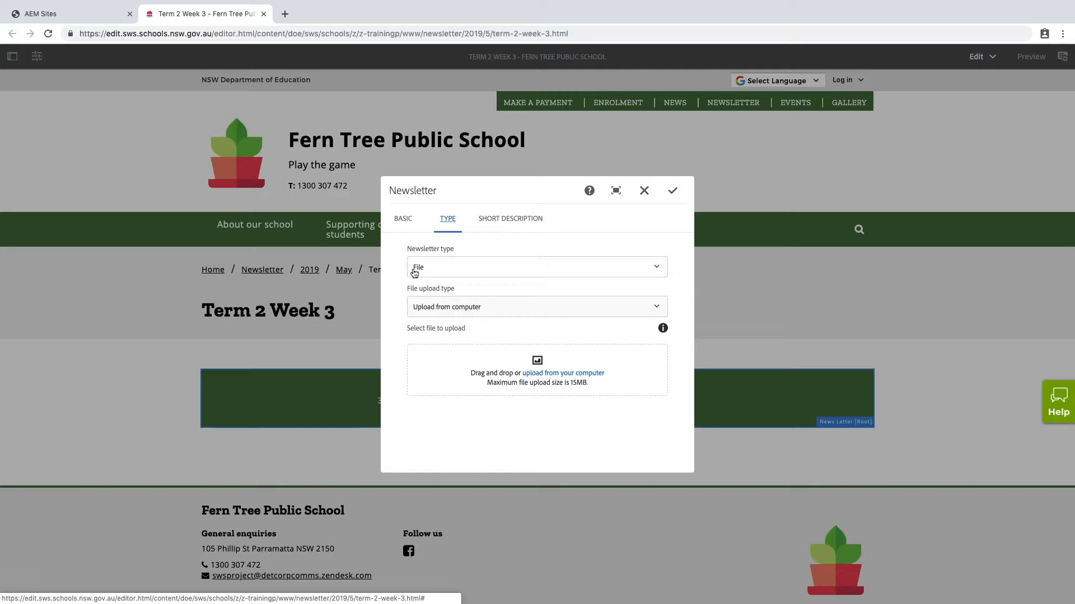
pyautogui.click(460, 268)
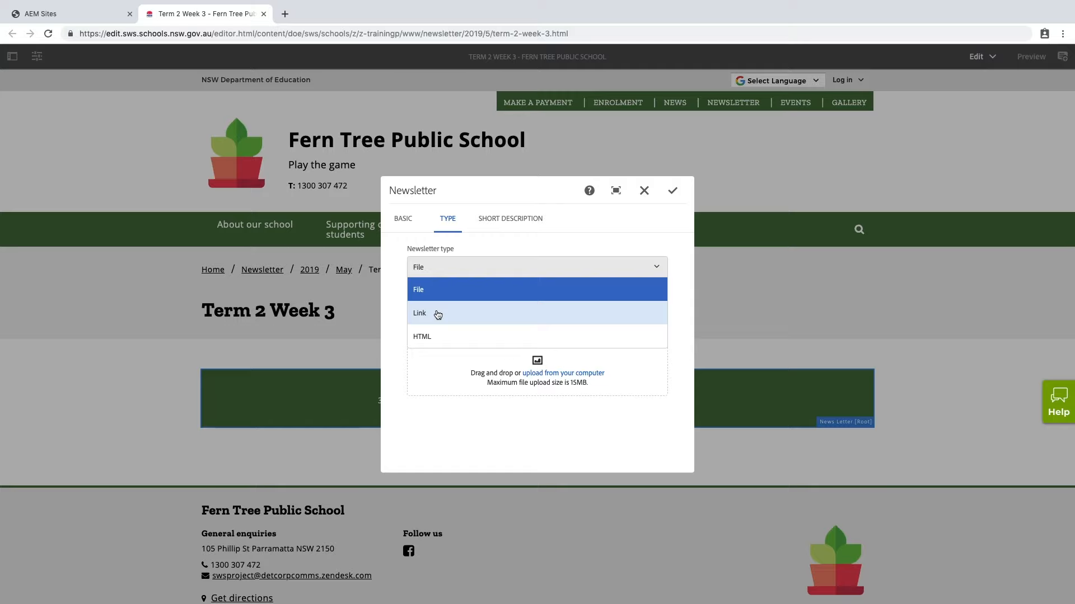
pyautogui.click(441, 274)
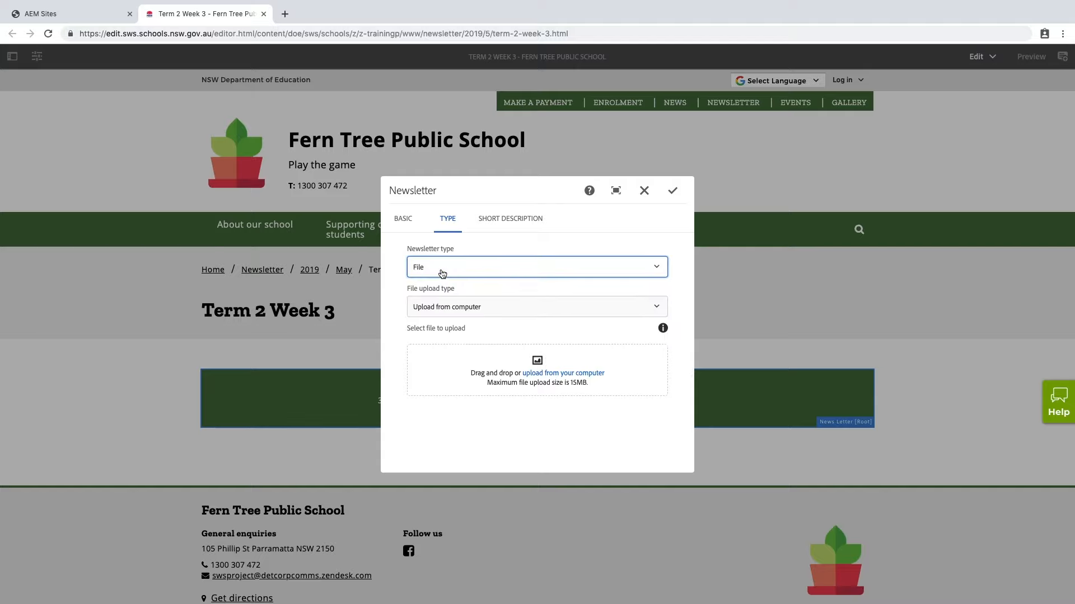
pyautogui.click(511, 308)
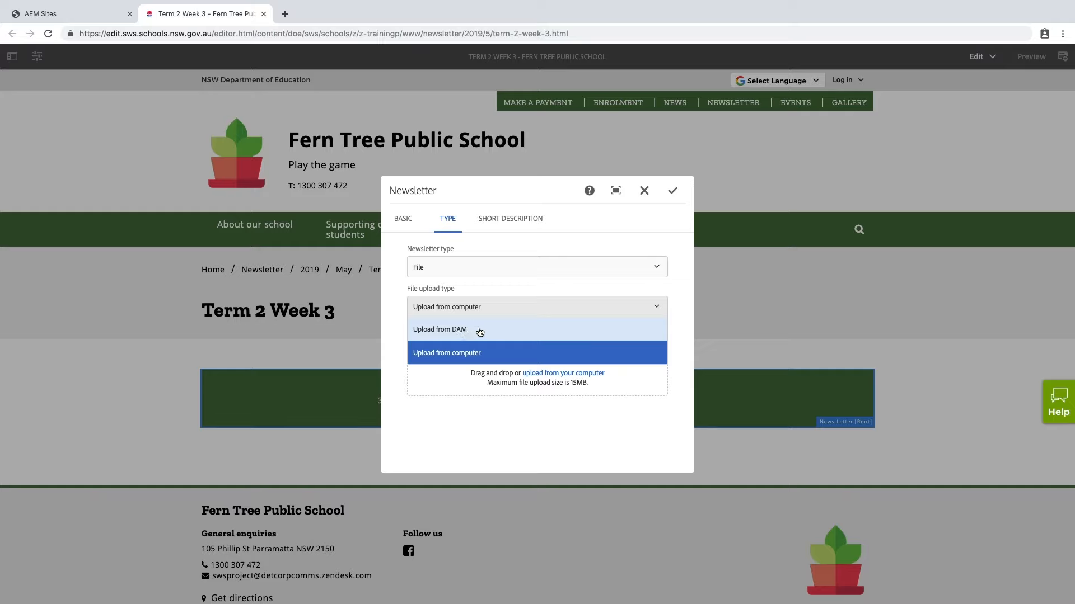
pyautogui.click(479, 313)
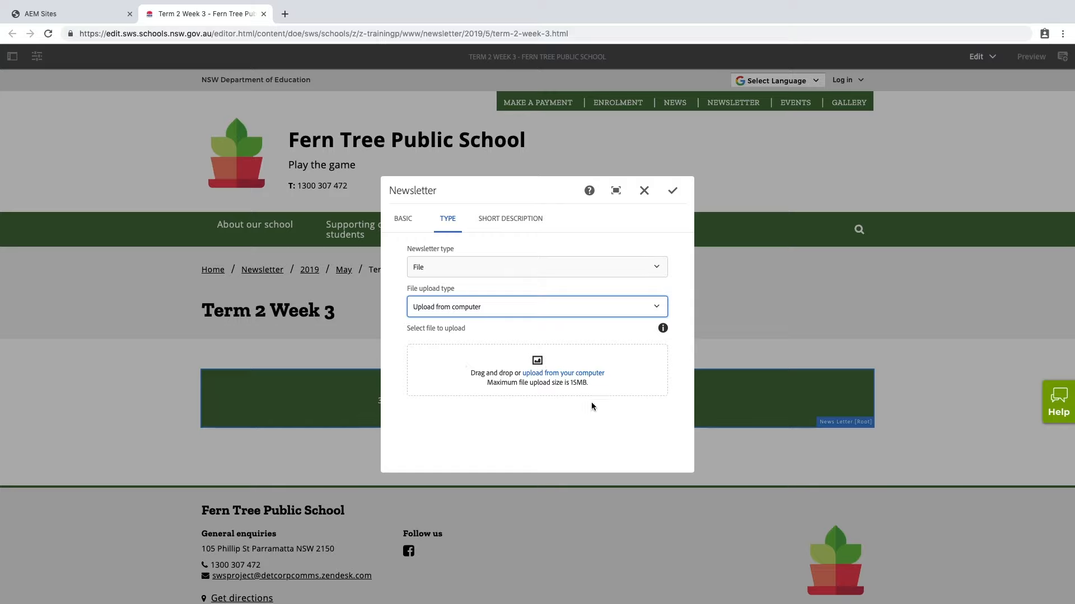
pyautogui.click(561, 377)
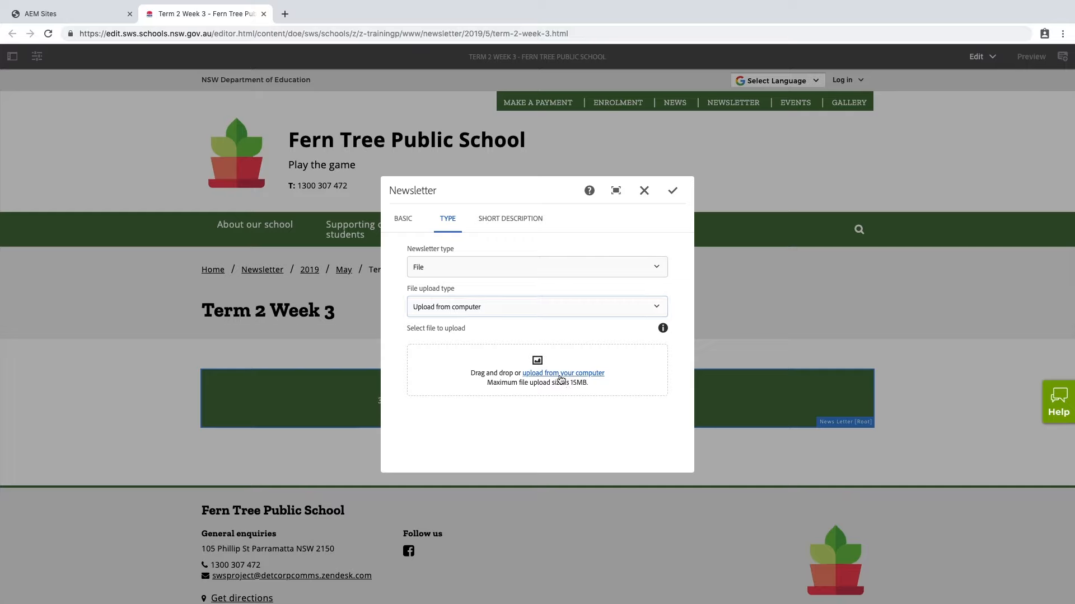
pyautogui.click(560, 376)
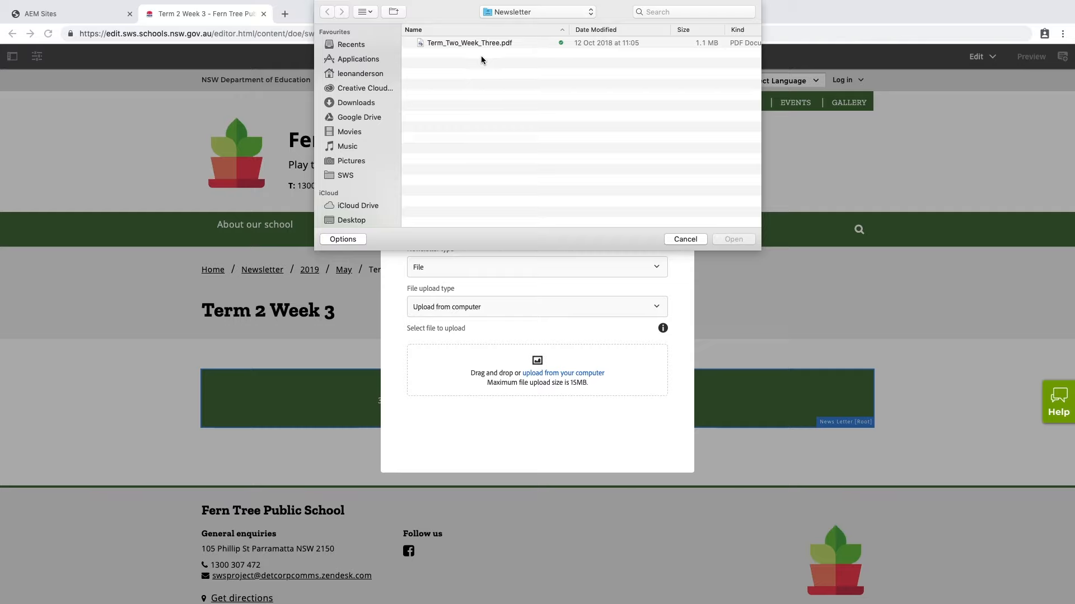
pyautogui.click(464, 44)
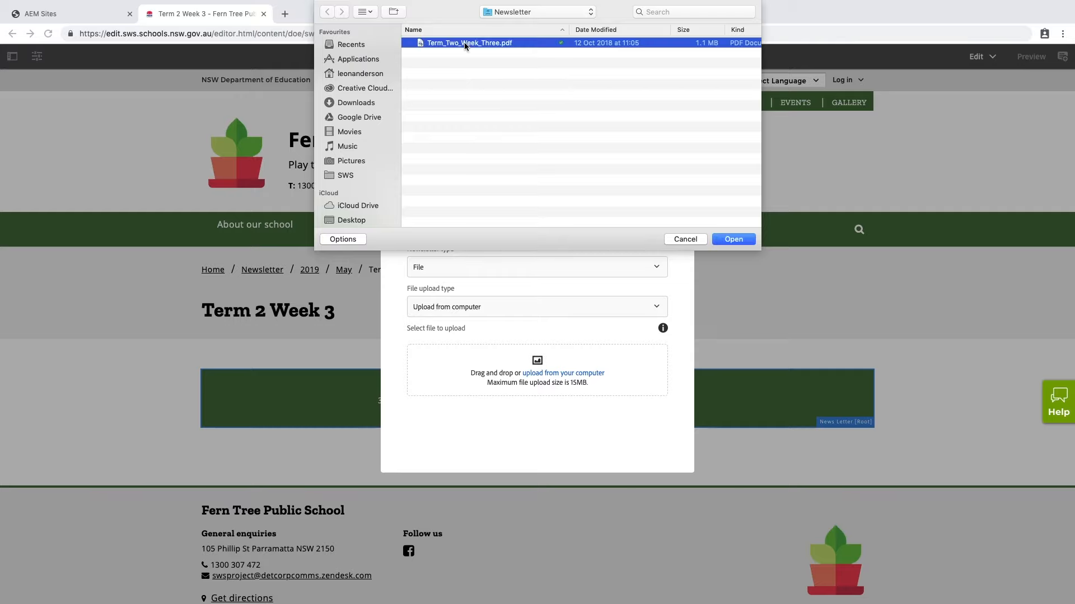
pyautogui.click(733, 239)
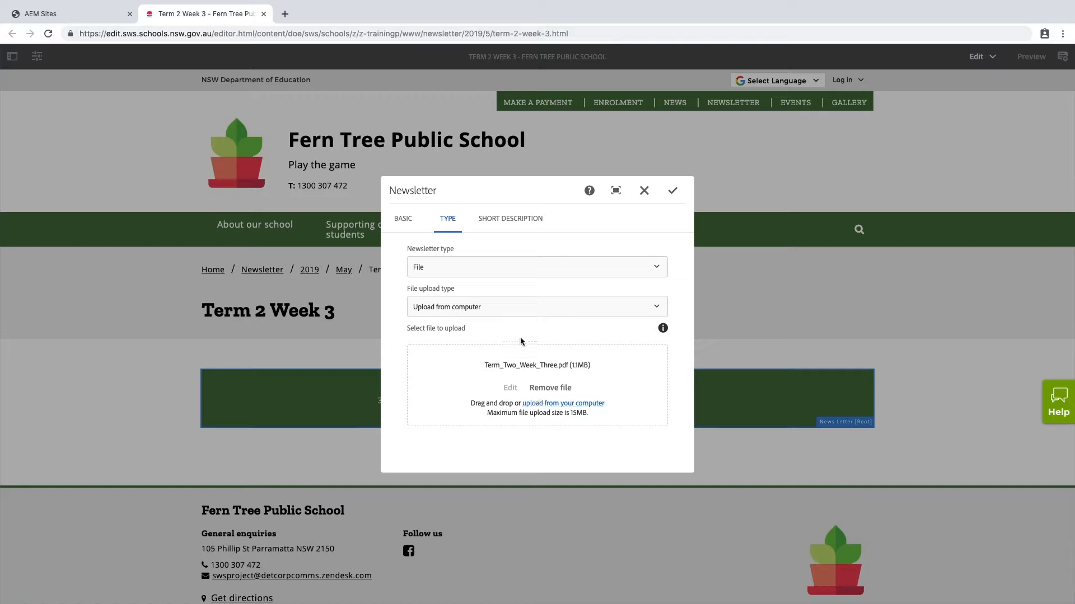
# - Add the short description "Athletics carnival, weekend fete, school musical." and save the newsletter settings
pyautogui.click(505, 219)
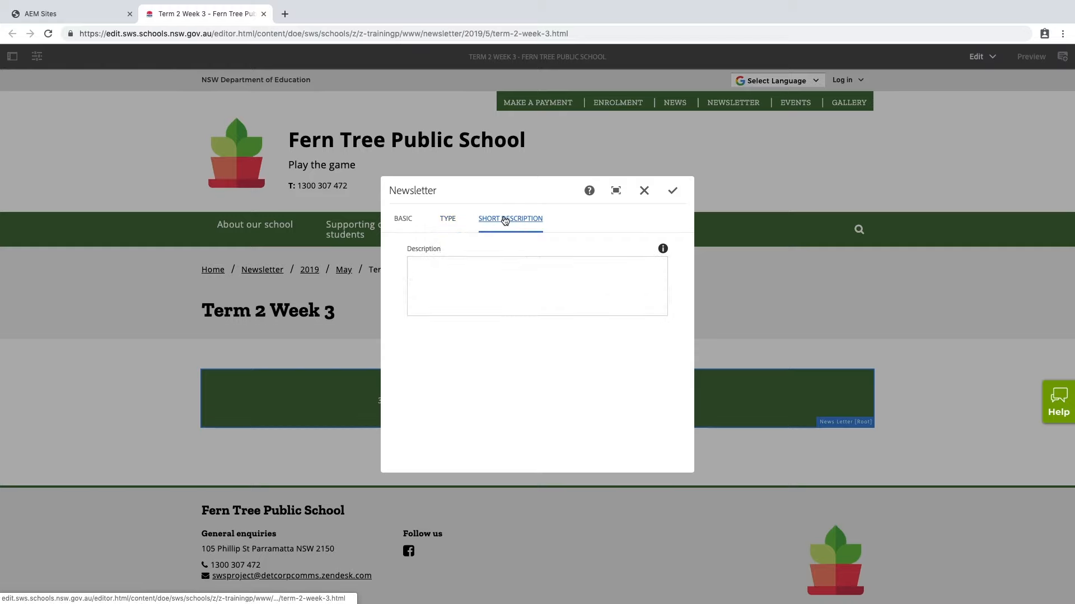
pyautogui.click(449, 295)
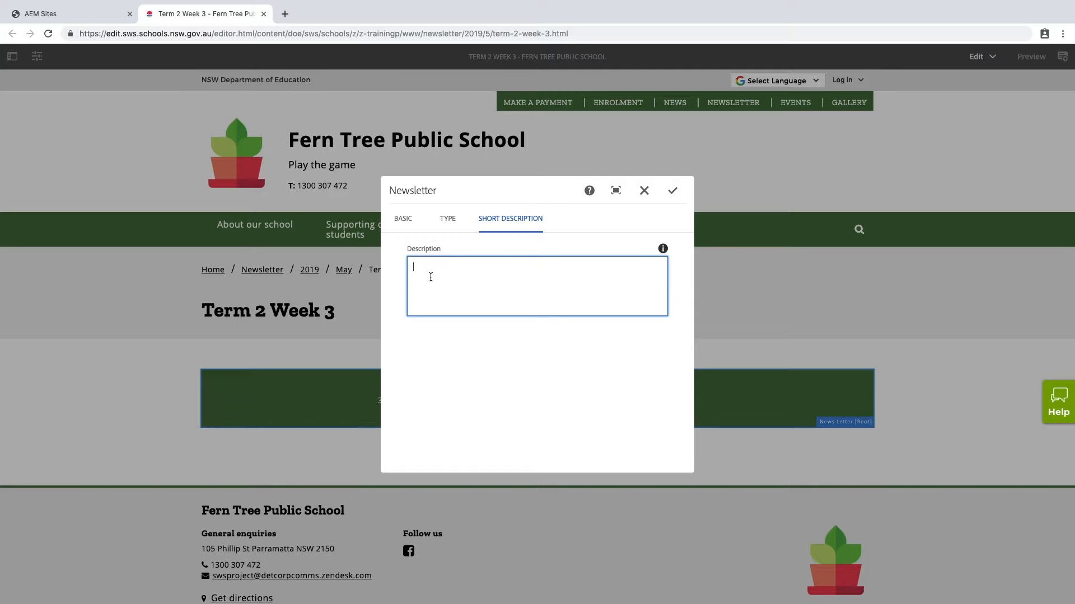
pyautogui.write('thletics carnival, weekend fete, school musical.')
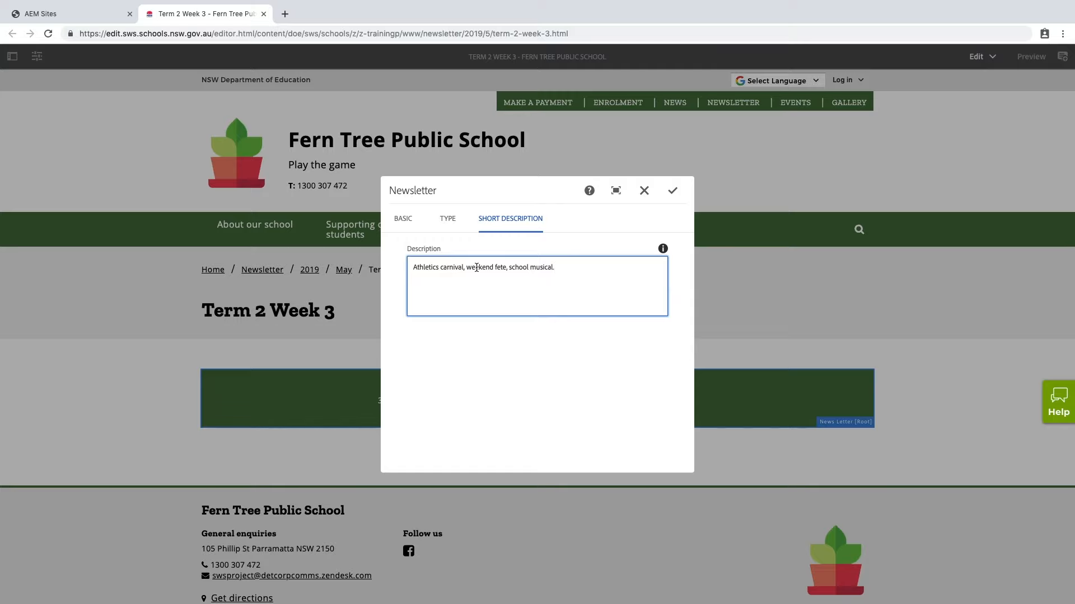
pyautogui.click(673, 191)
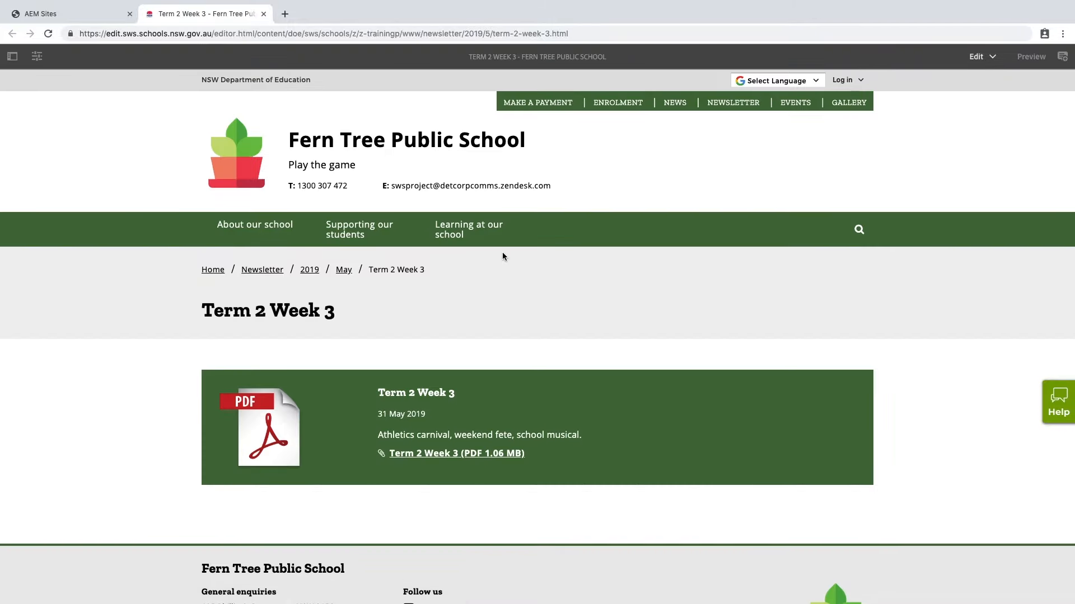
# - Reload the newsletter page and review the newsletter's thumbnail, description and PDF link
pyautogui.scroll(-1, 502, 256)
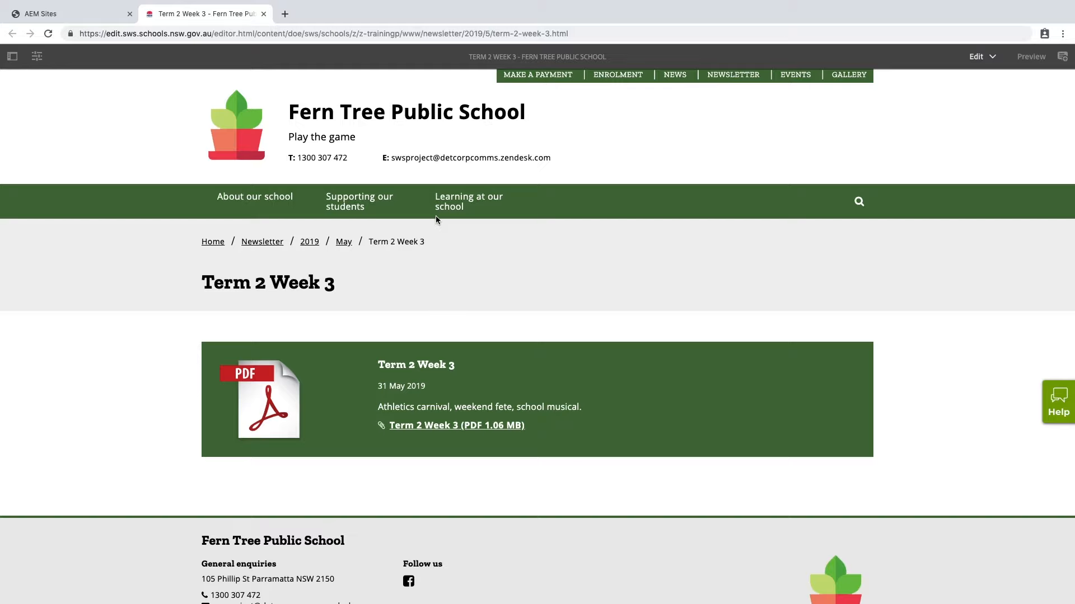
pyautogui.click(48, 35)
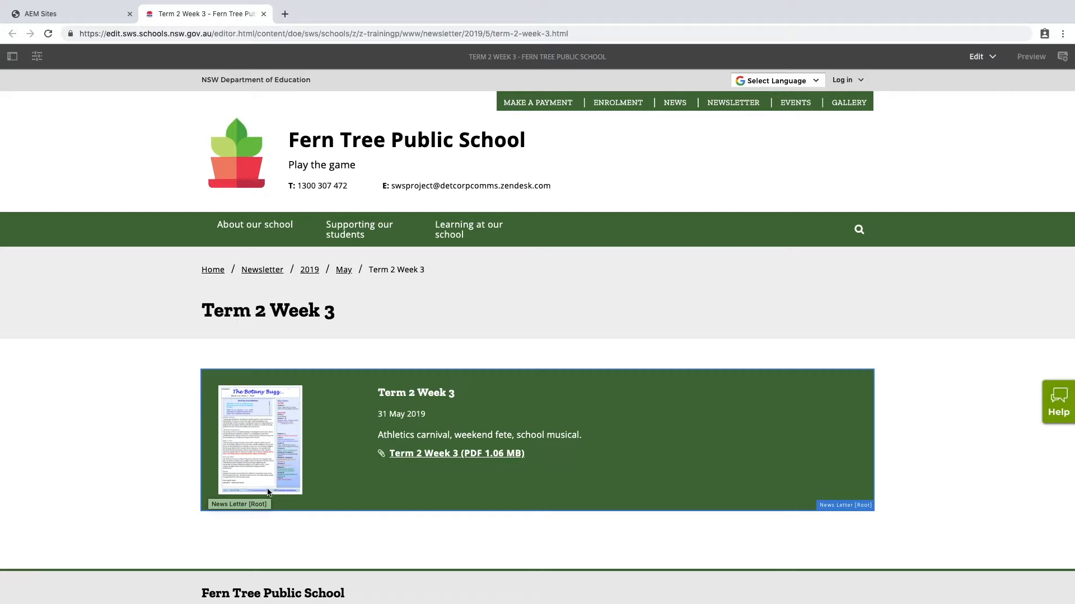
pyautogui.scroll(-1, 268, 493)
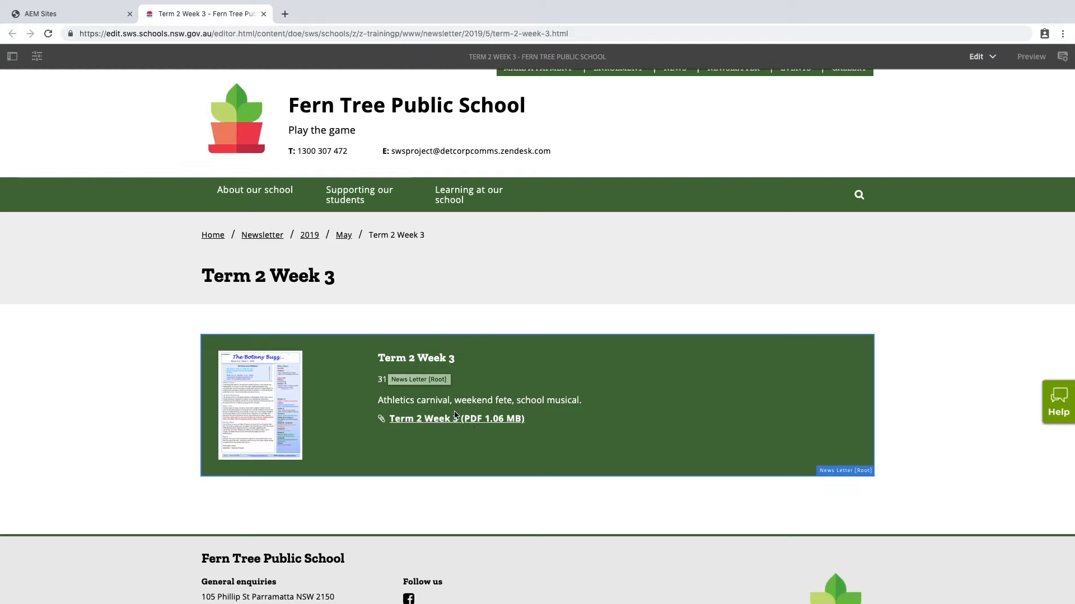
# - Start publishing the Term 2 Week 3 newsletter page
pyautogui.click(37, 57)
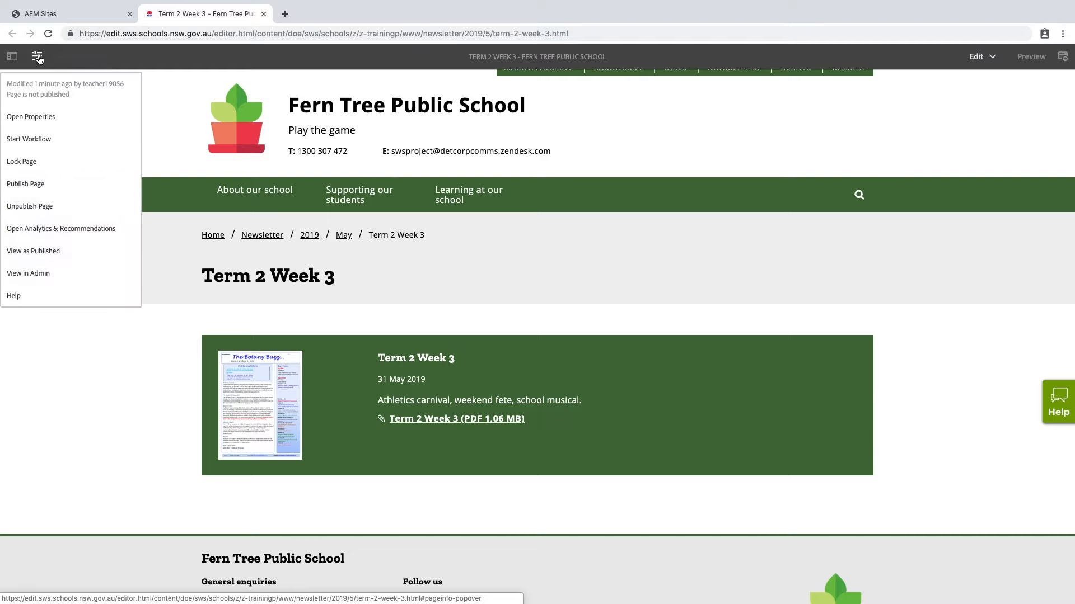
pyautogui.click(38, 185)
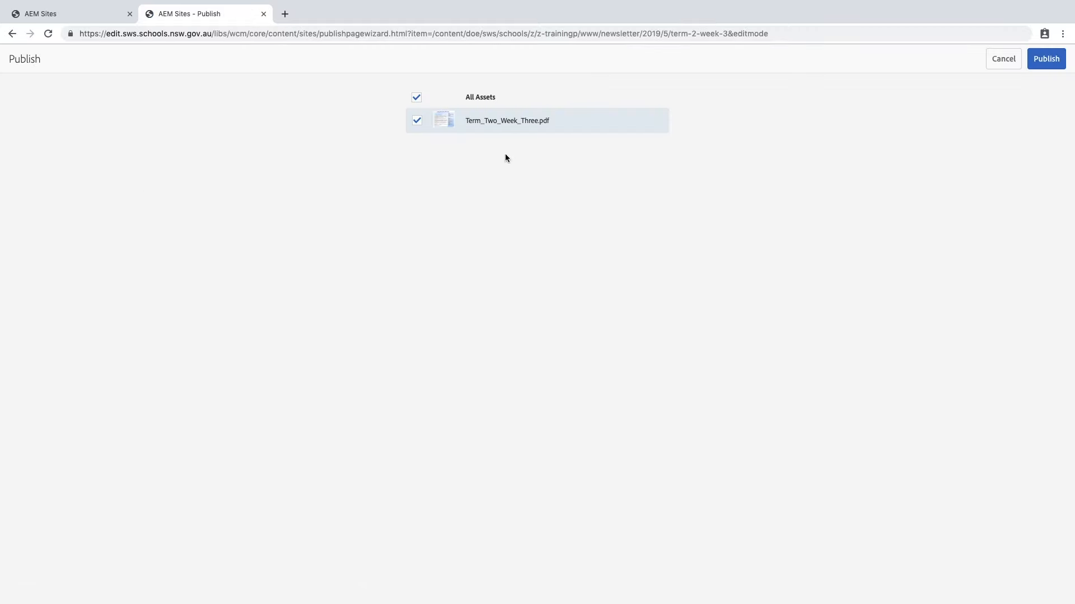